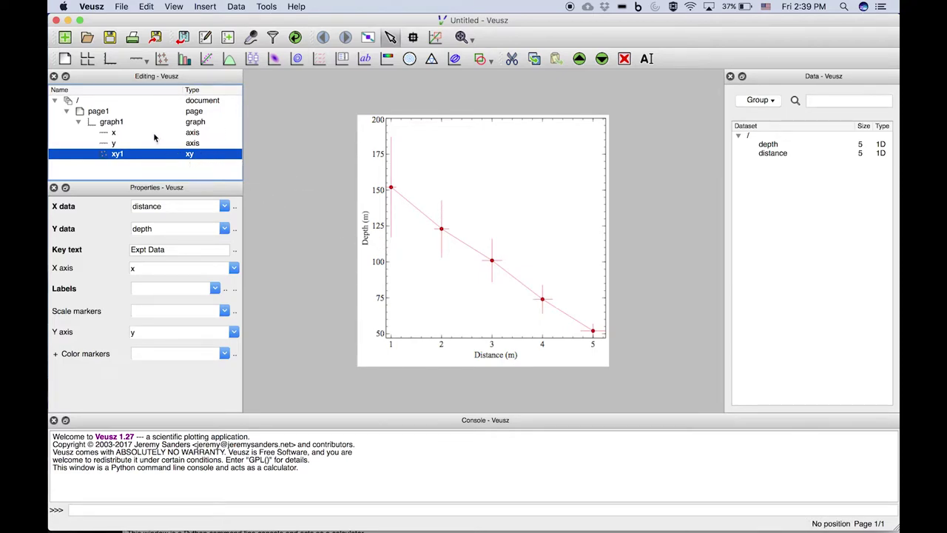
Add a fit to the xy1 data series using the straight-line function a + b*x
{"action": "left_click", "coordinate": [118, 124]}
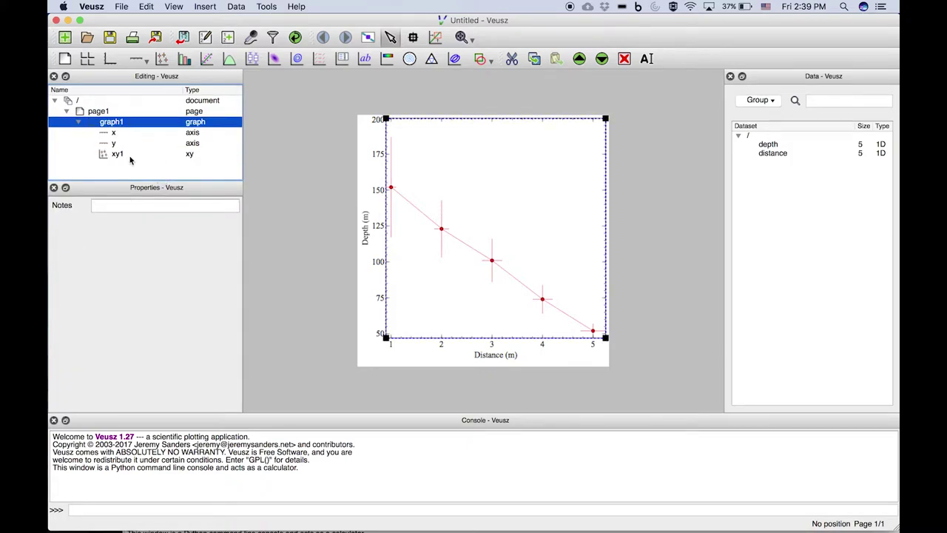
{"action": "left_click", "coordinate": [132, 155]}
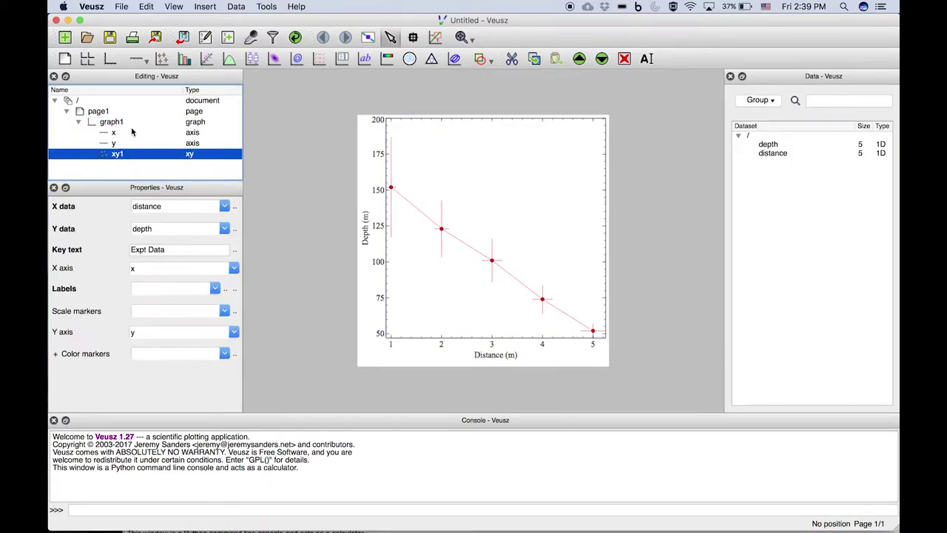
{"action": "left_click", "coordinate": [206, 60]}
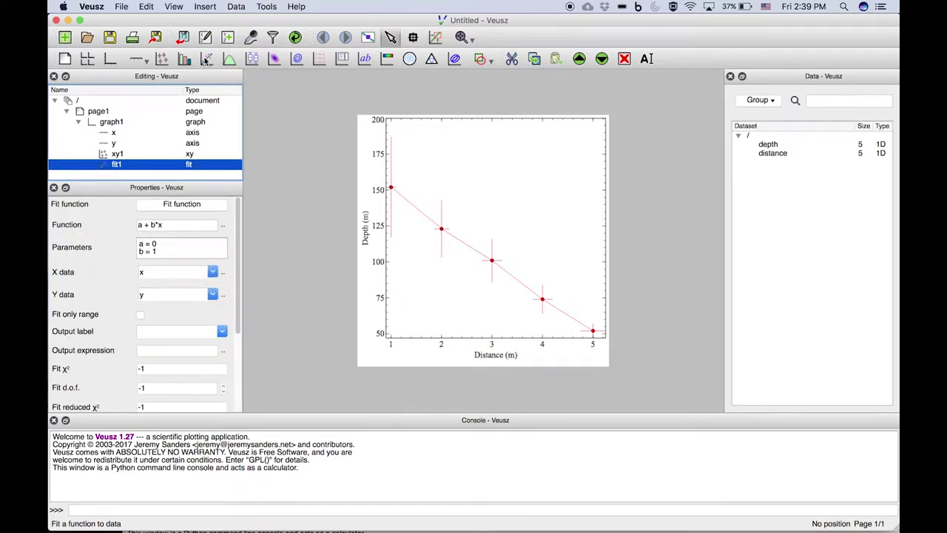
{"action": "left_click", "coordinate": [223, 226]}
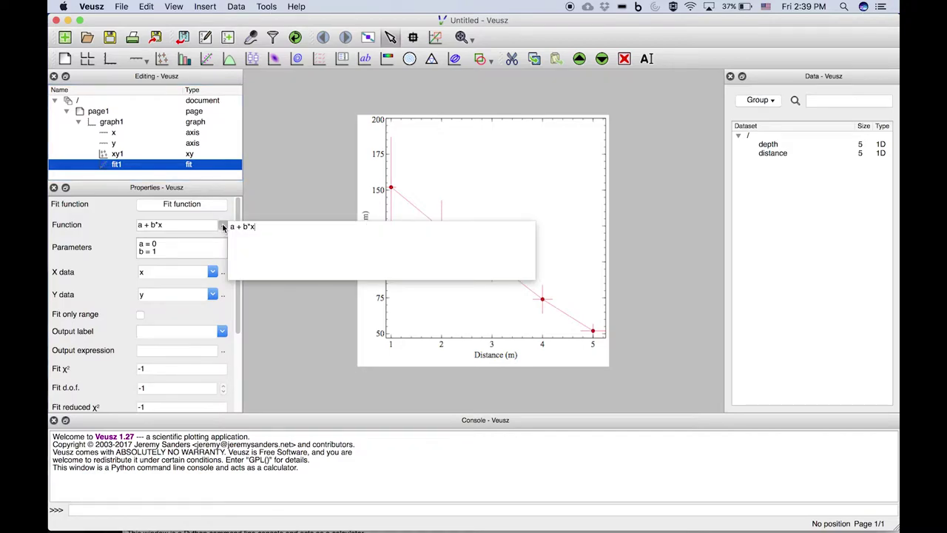
{"action": "left_click", "coordinate": [223, 226]}
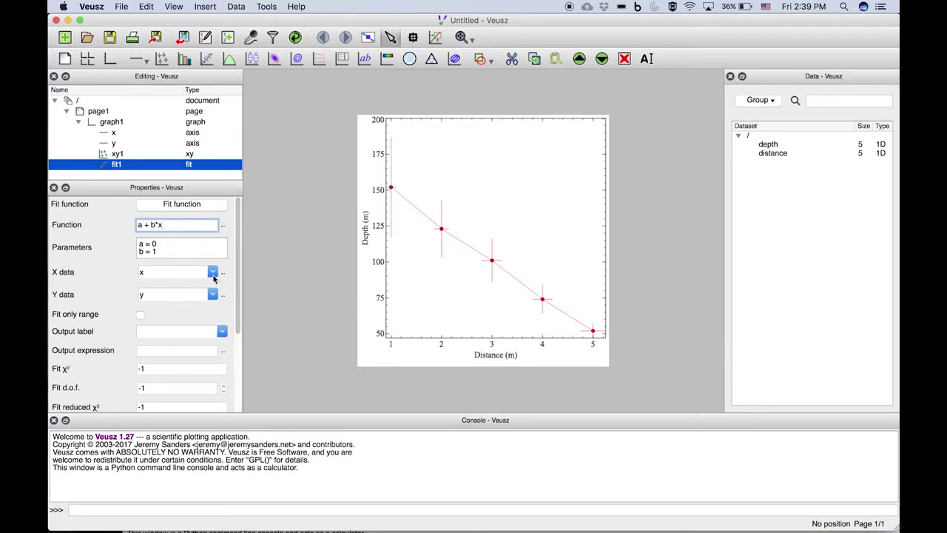
Set the fit's X data to distance and its Y data to depth
{"action": "left_click", "coordinate": [214, 274]}
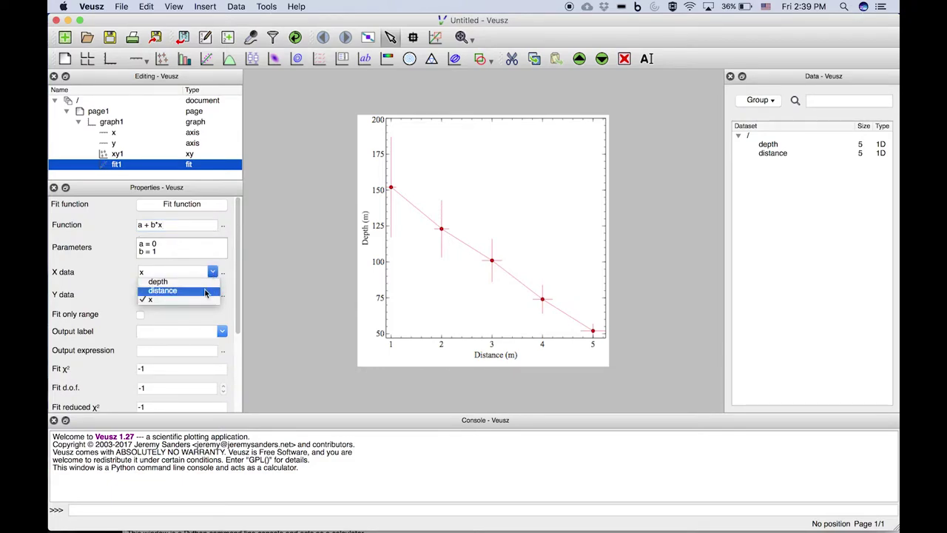
{"action": "left_click", "coordinate": [205, 291]}
{"action": "left_click", "coordinate": [212, 295]}
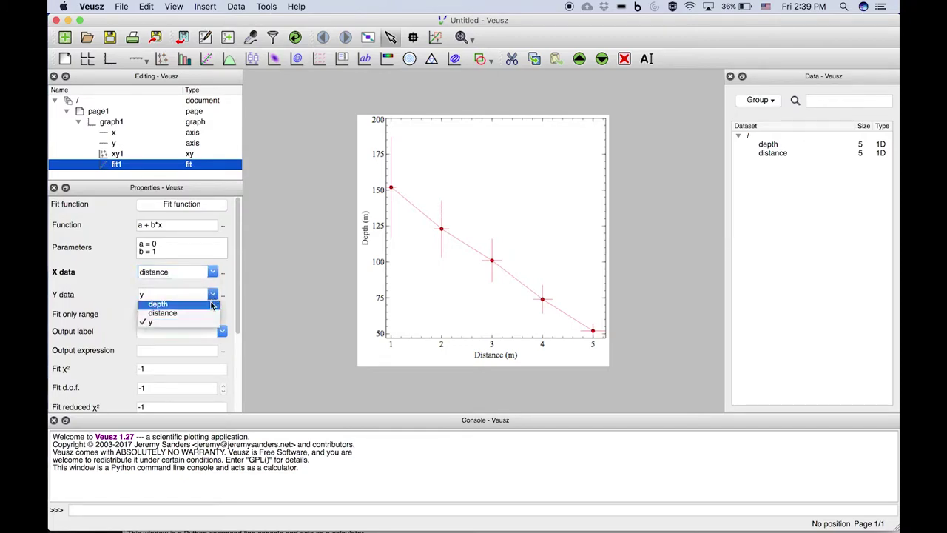
{"action": "left_click", "coordinate": [213, 305]}
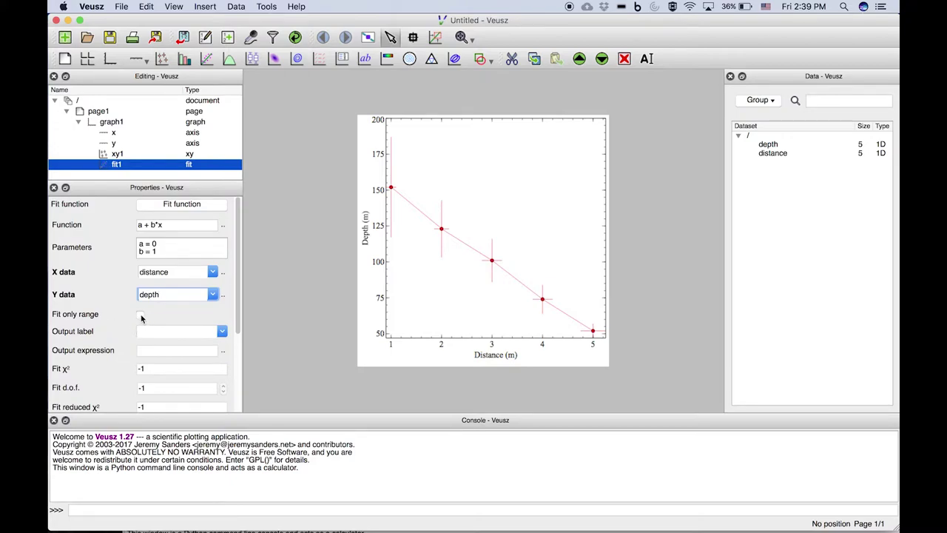
{"action": "scroll", "coordinate": [93, 382], "scroll_direction": "down", "scroll_amount": 5}
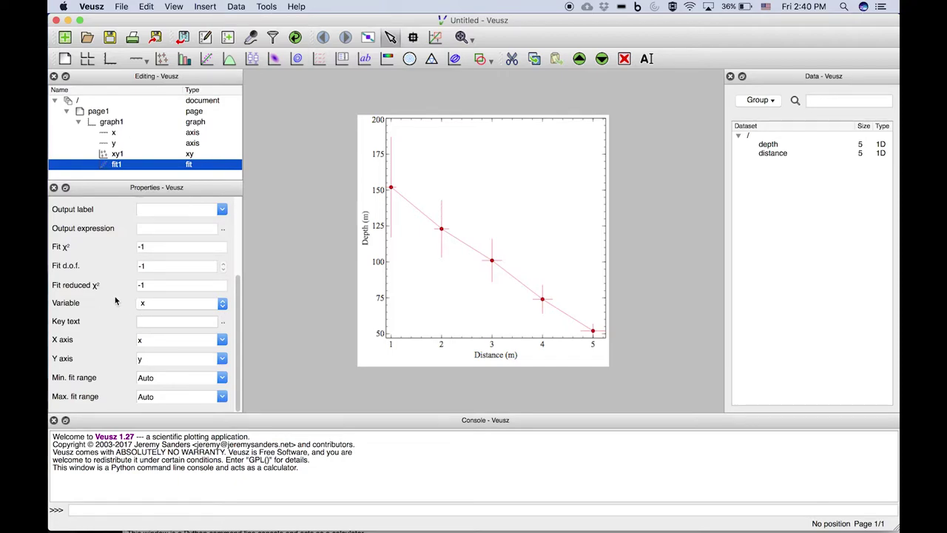
{"action": "scroll", "coordinate": [115, 300], "scroll_direction": "up", "scroll_amount": 5}
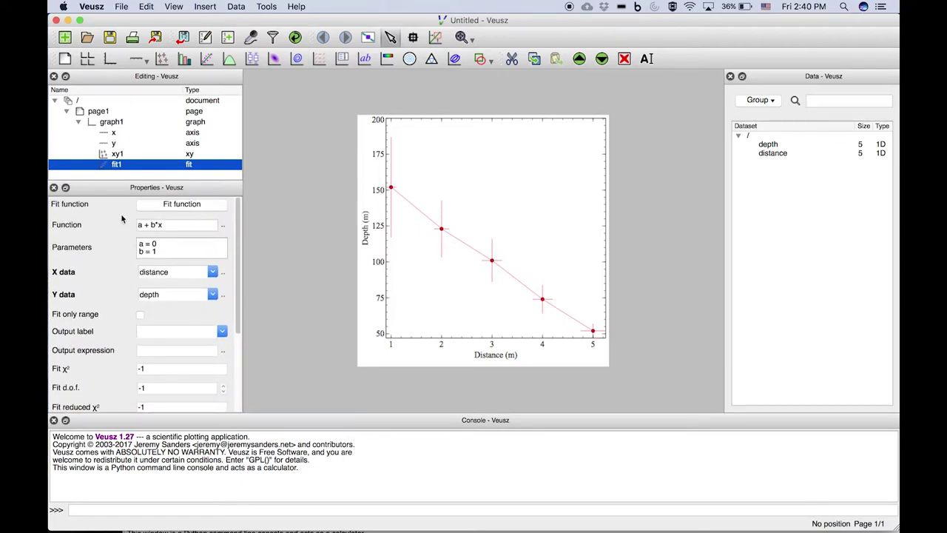
Run the fit and read the console results a = 171.934, b = -24.0425
{"action": "left_click", "coordinate": [196, 208]}
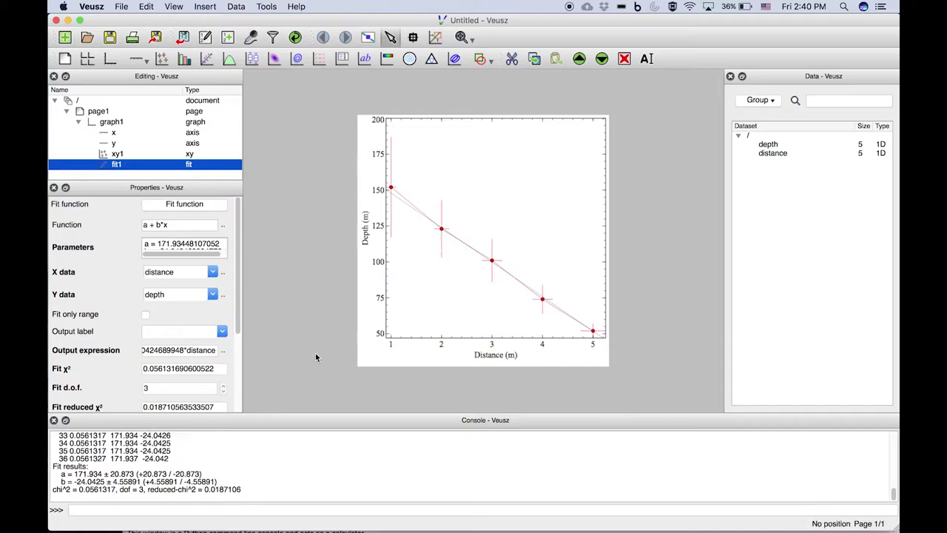
{"action": "left_click_drag", "start_coordinate": [219, 481], "coordinate": [56, 475]}
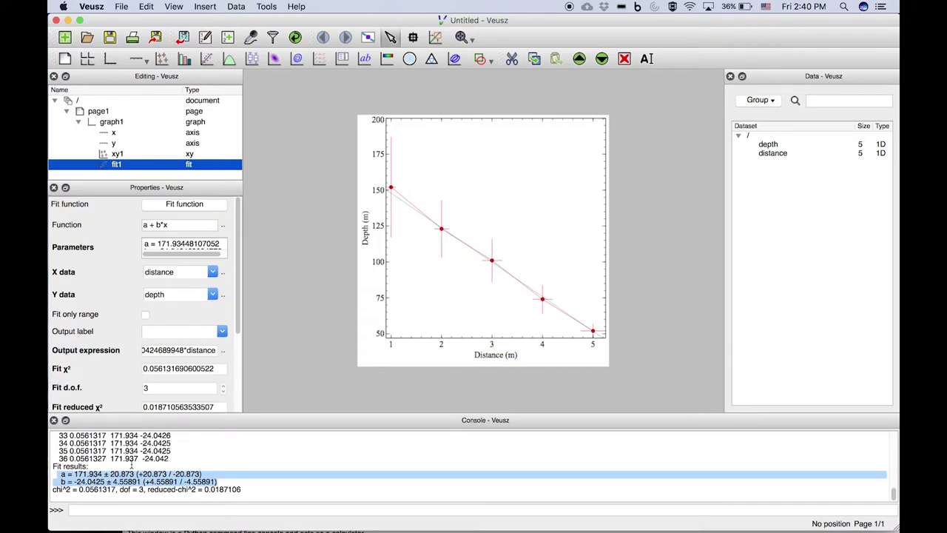
{"action": "left_click", "coordinate": [131, 465]}
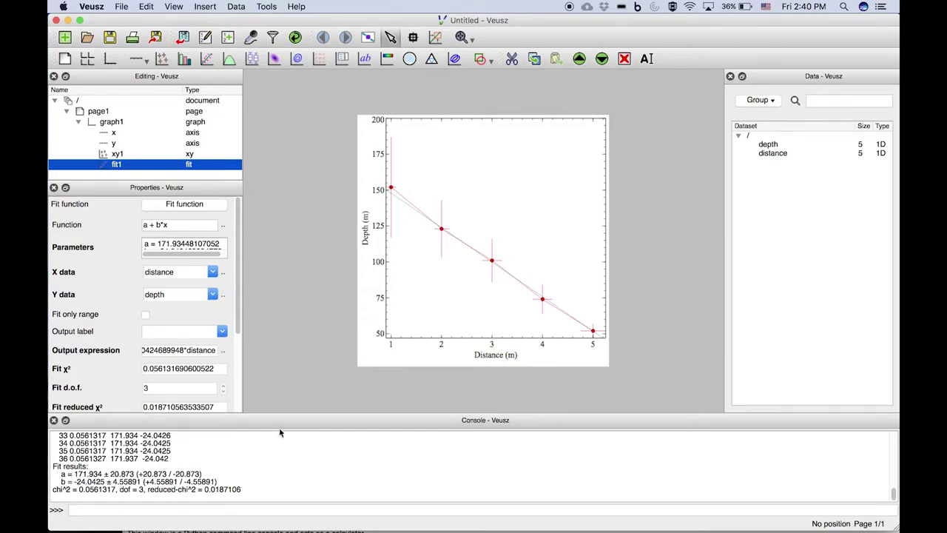
In the dataset editor, change depth's first symmetric error from 35 to 5
{"action": "left_click", "coordinate": [239, 7]}
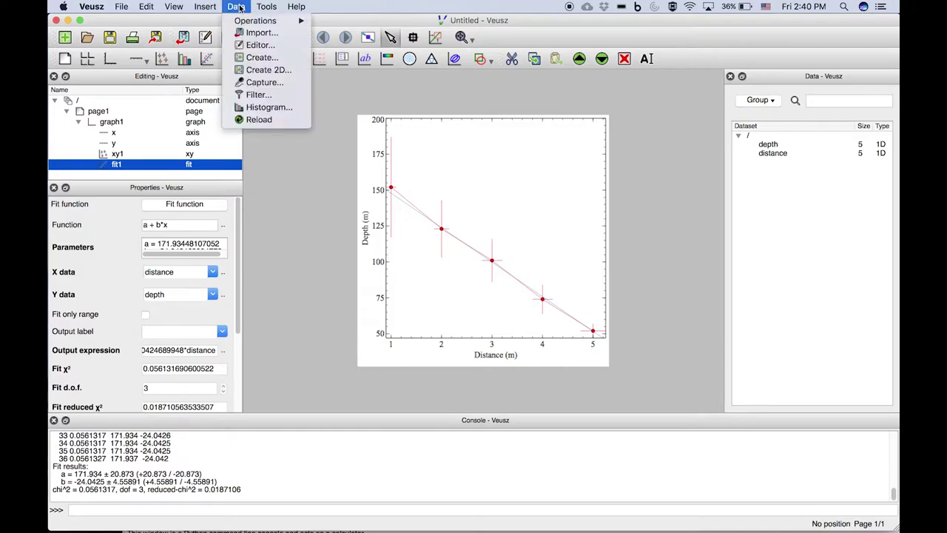
{"action": "left_click", "coordinate": [258, 45]}
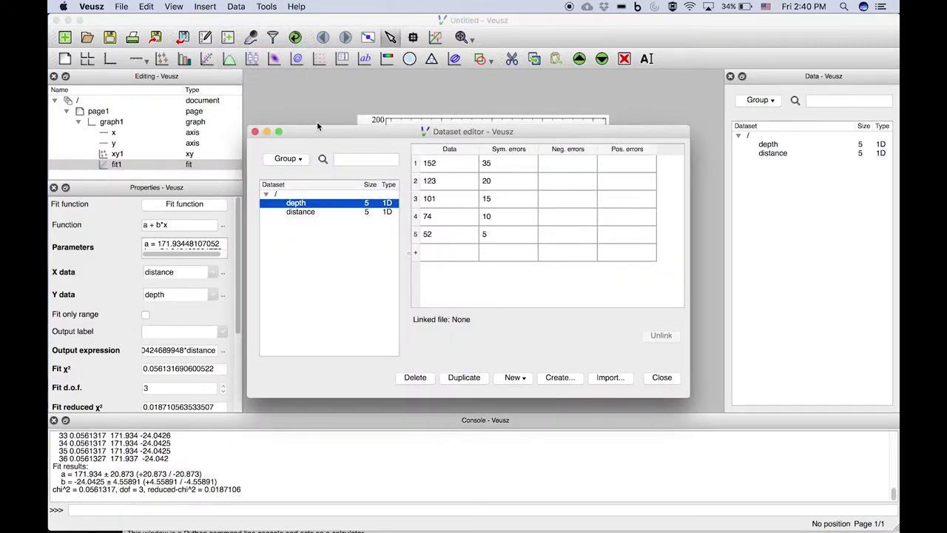
{"action": "left_click", "coordinate": [503, 167]}
{"action": "left_click", "coordinate": [504, 167]}
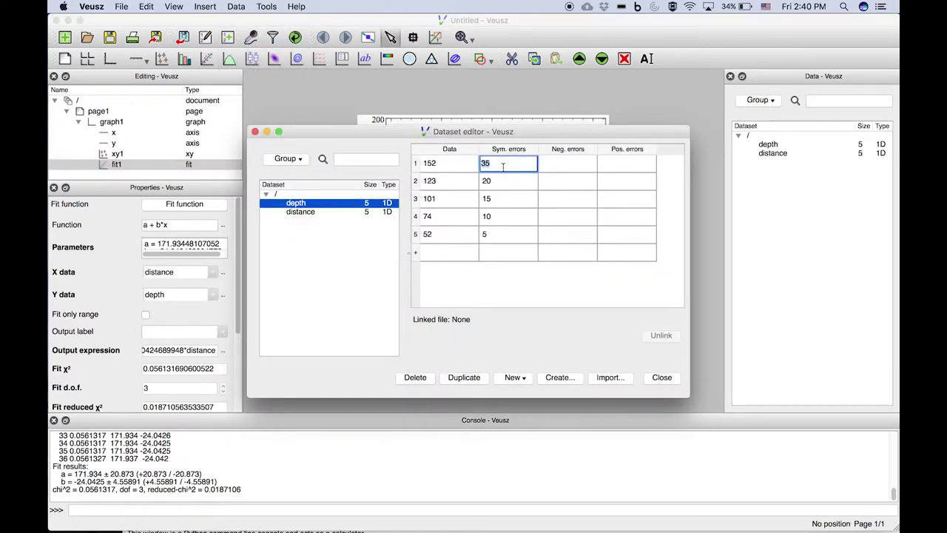
{"action": "type", "text": "5"}
Set the remaining four depth symmetric errors to 5 and close the editor
{"action": "double_click", "coordinate": [503, 183]}
{"action": "type", "text": "5"}
{"action": "double_click", "coordinate": [503, 200]}
{"action": "type", "text": "5"}
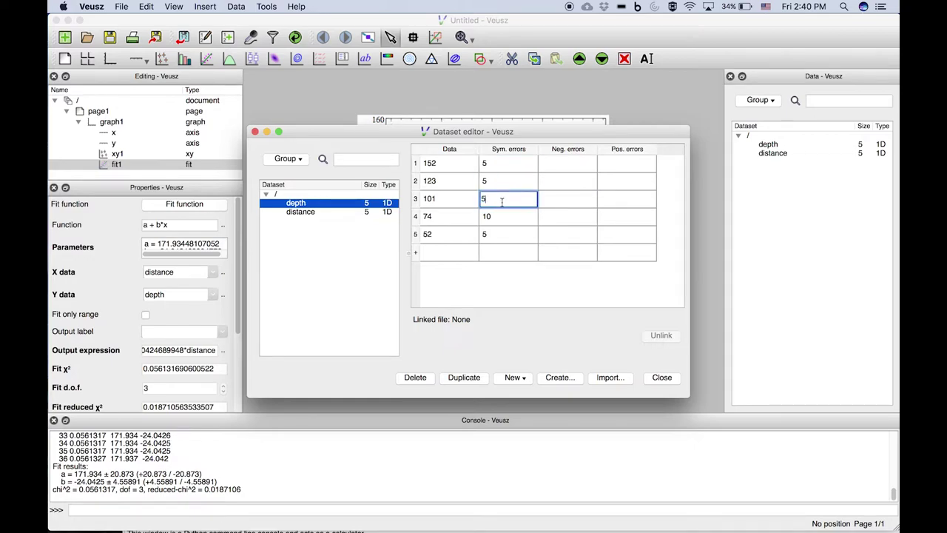
{"action": "double_click", "coordinate": [503, 218]}
{"action": "type", "text": "5"}
{"action": "double_click", "coordinate": [504, 236]}
{"action": "type", "text": "5"}
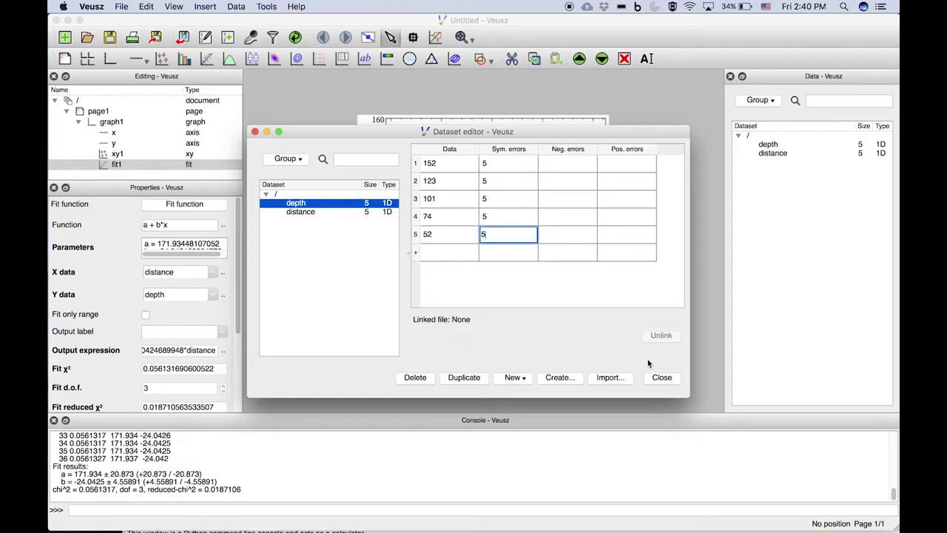
{"action": "left_click", "coordinate": [661, 377]}
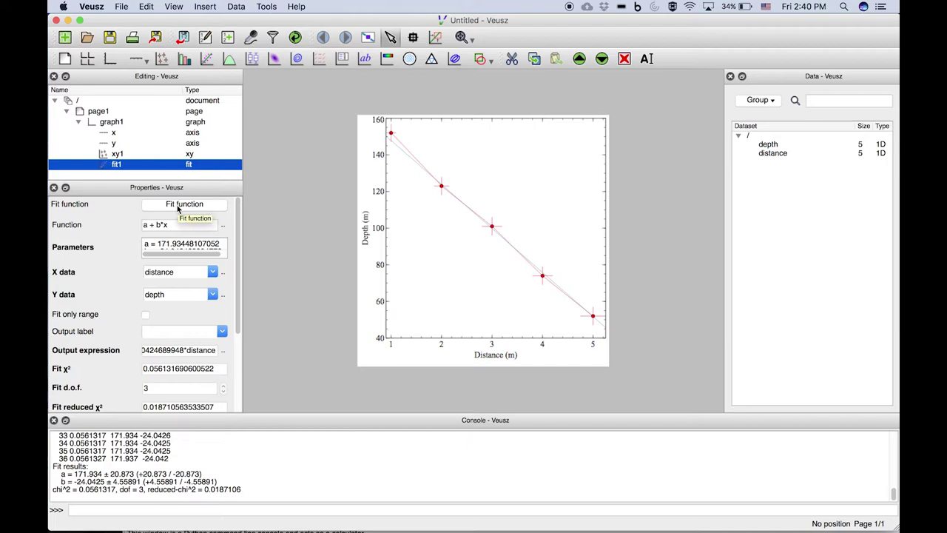
Refit with the new errors and check b's uncertainty of 1.58114 in the console
{"action": "left_click", "coordinate": [178, 207]}
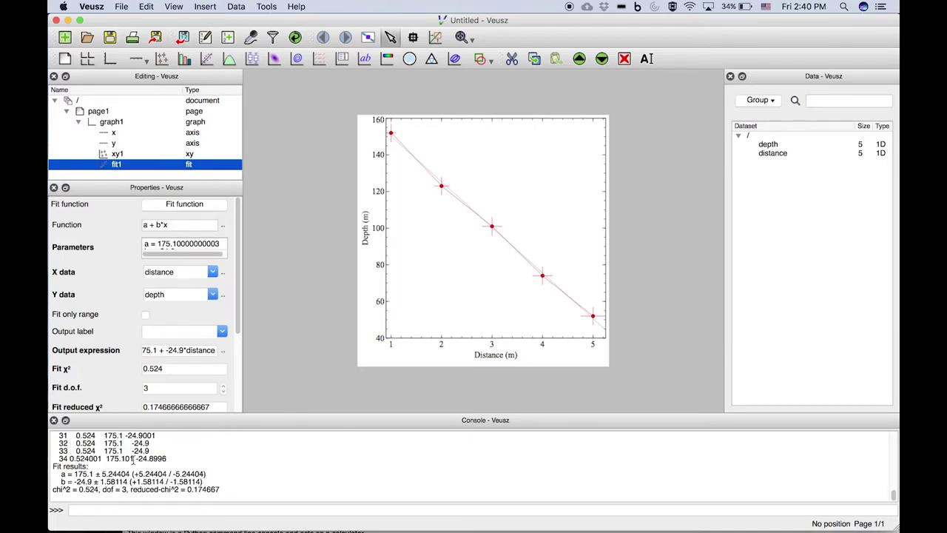
{"action": "left_click_drag", "start_coordinate": [127, 482], "coordinate": [99, 481]}
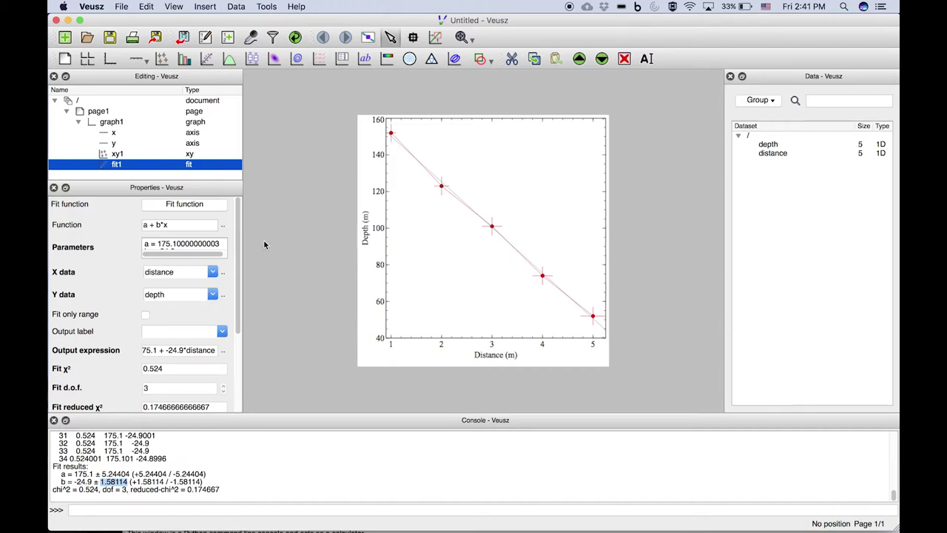
Add a key to the graph and give the fit the key text 'linear fit'
{"action": "left_click", "coordinate": [345, 59]}
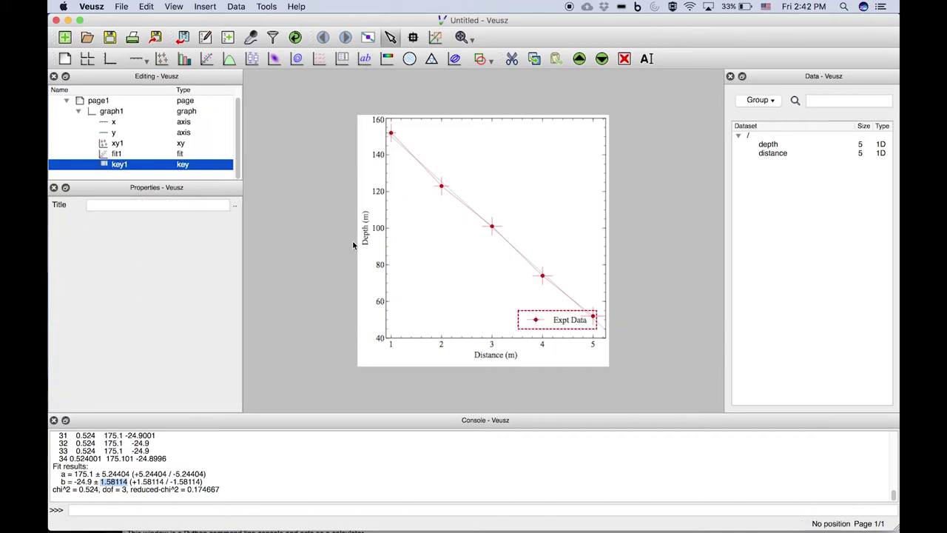
{"action": "left_click", "coordinate": [133, 154]}
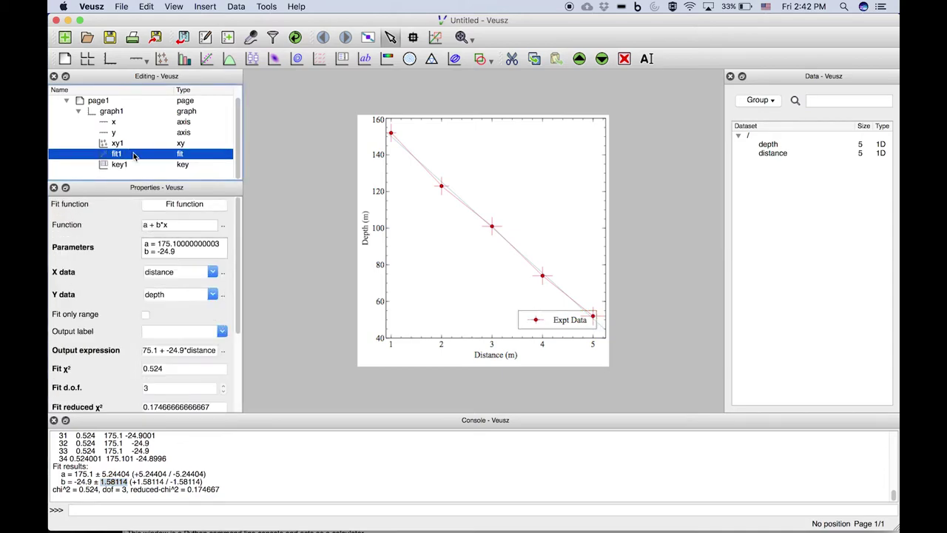
{"action": "scroll", "coordinate": [119, 321], "scroll_direction": "down", "scroll_amount": 5}
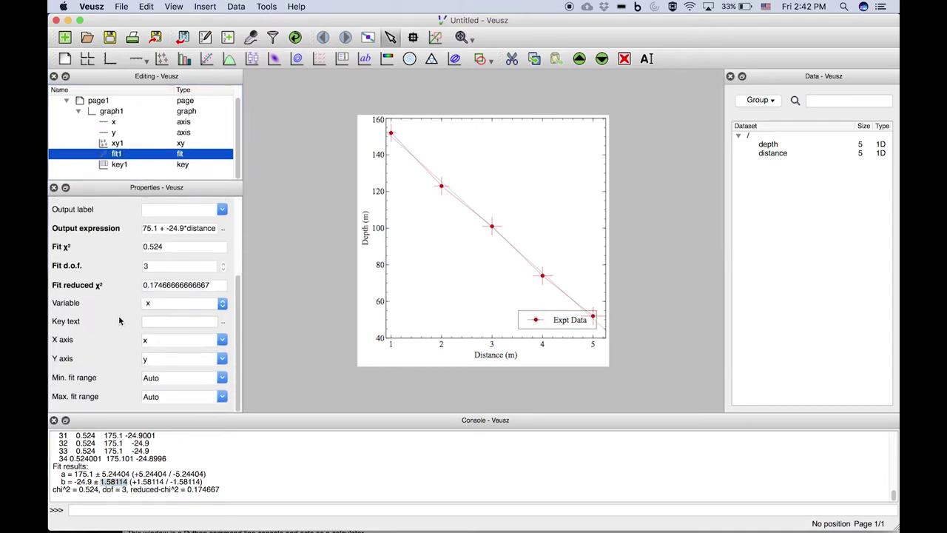
{"action": "left_click", "coordinate": [150, 321]}
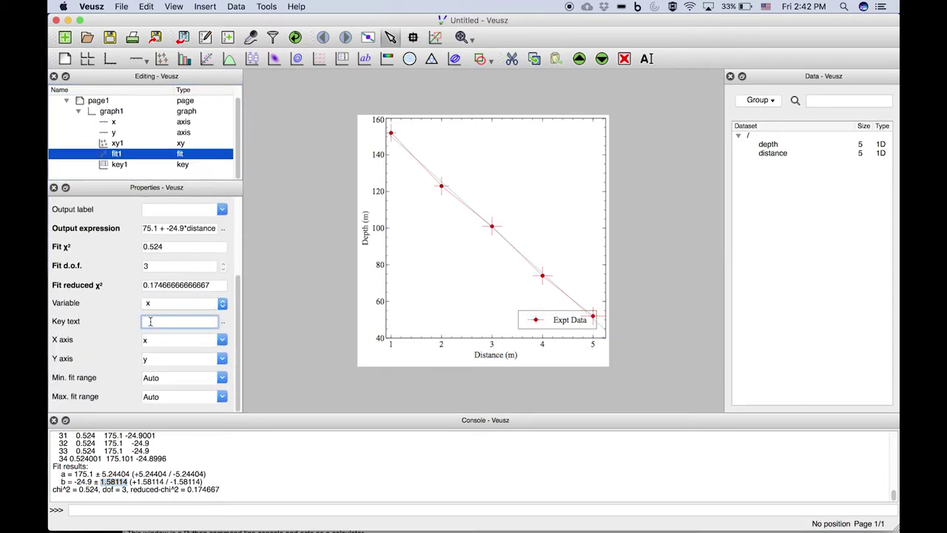
{"action": "type", "text": "linear fit"}
{"action": "key", "text": "Return"}
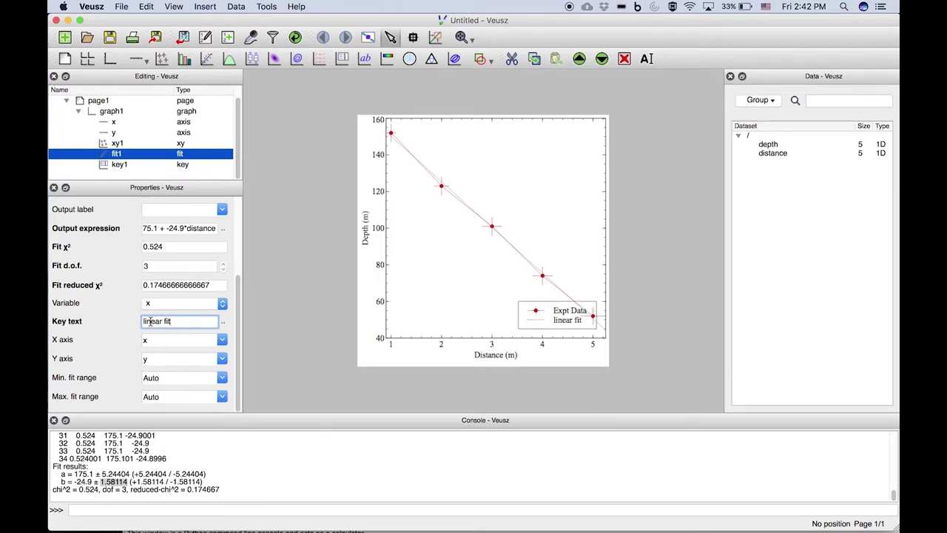
Move the key to the top-right corner of the plot
{"action": "left_click", "coordinate": [564, 317]}
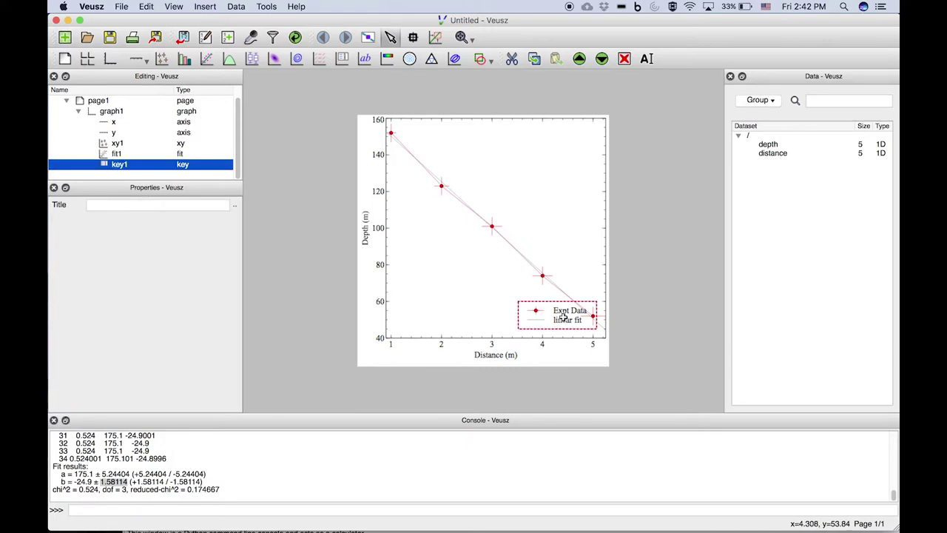
{"action": "left_click_drag", "start_coordinate": [563, 318], "coordinate": [558, 141]}
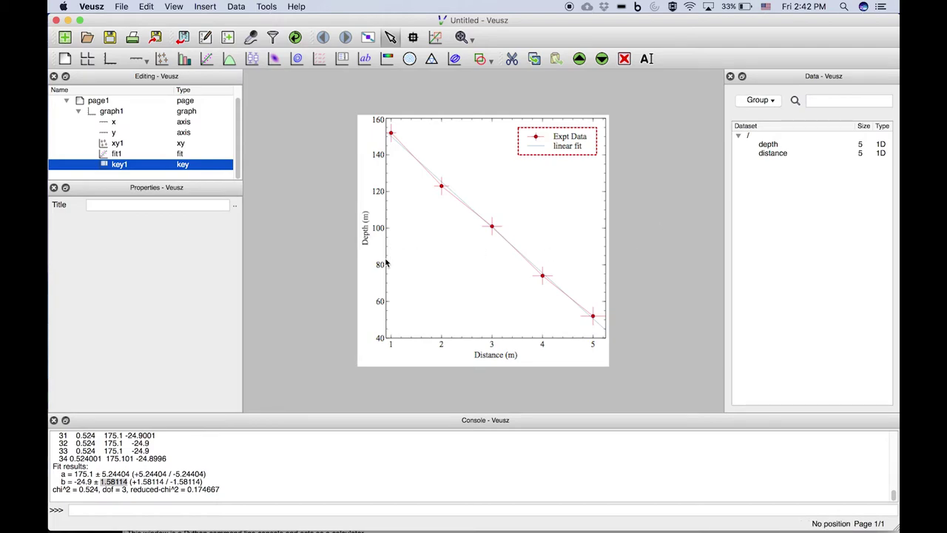
{"action": "left_click", "coordinate": [130, 132]}
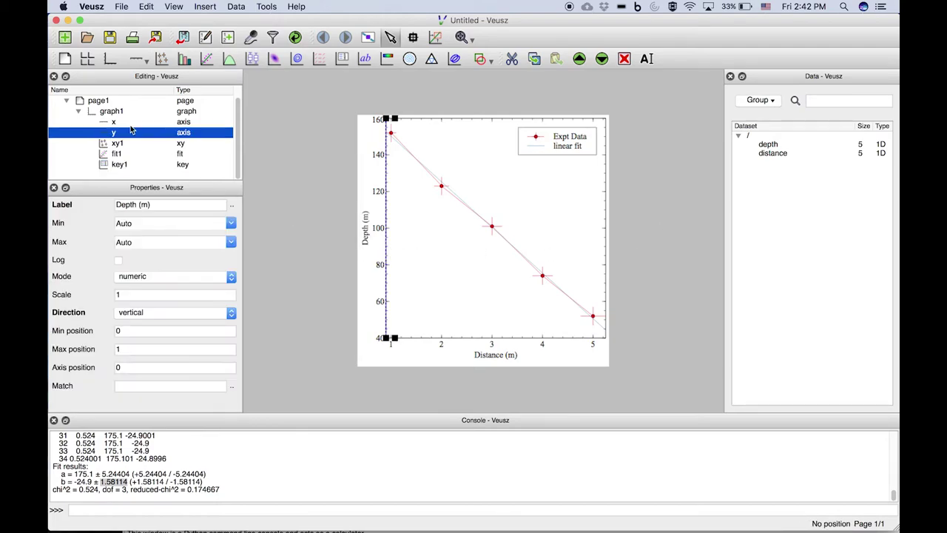
{"action": "left_click", "coordinate": [544, 154]}
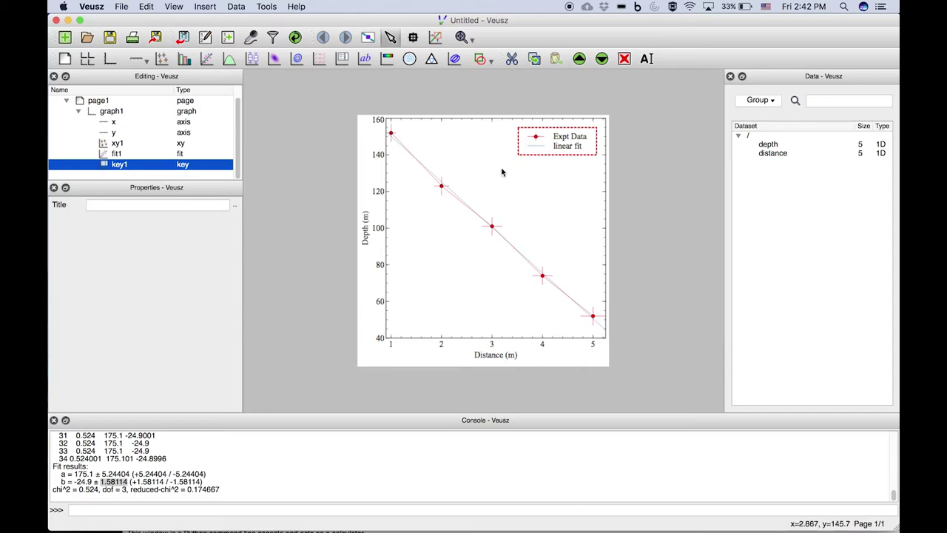
{"action": "left_click", "coordinate": [124, 102]}
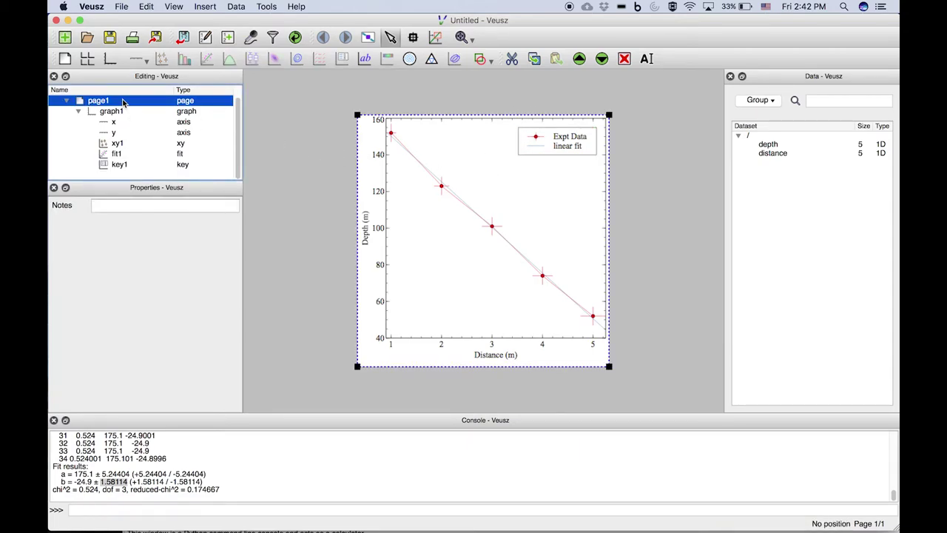
Show xy1's properties: distance as X data, depth as Y data, key text Expt Data
{"action": "left_click", "coordinate": [144, 143]}
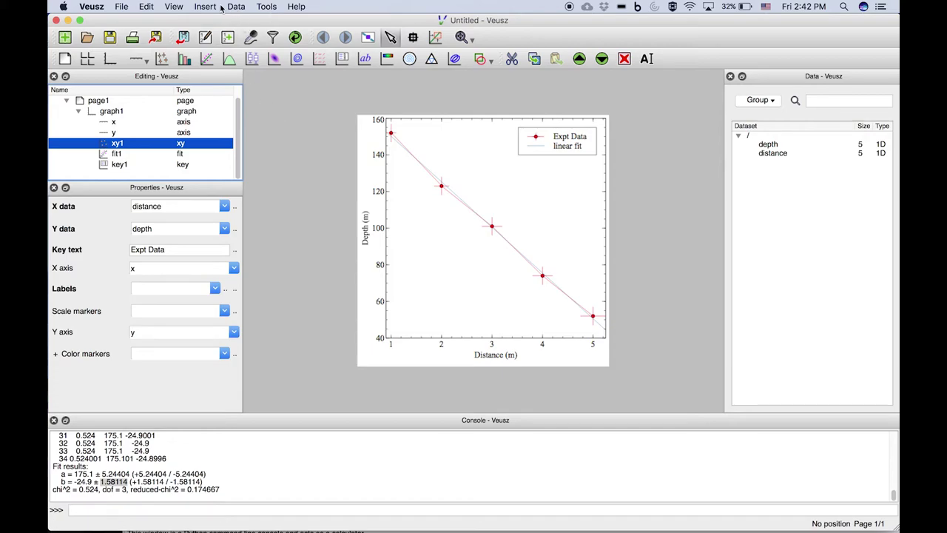
{"action": "left_click", "coordinate": [193, 7]}
Set the Font default style to Arial in the Default styles window
{"action": "mouse_move", "coordinate": [151, 7]}
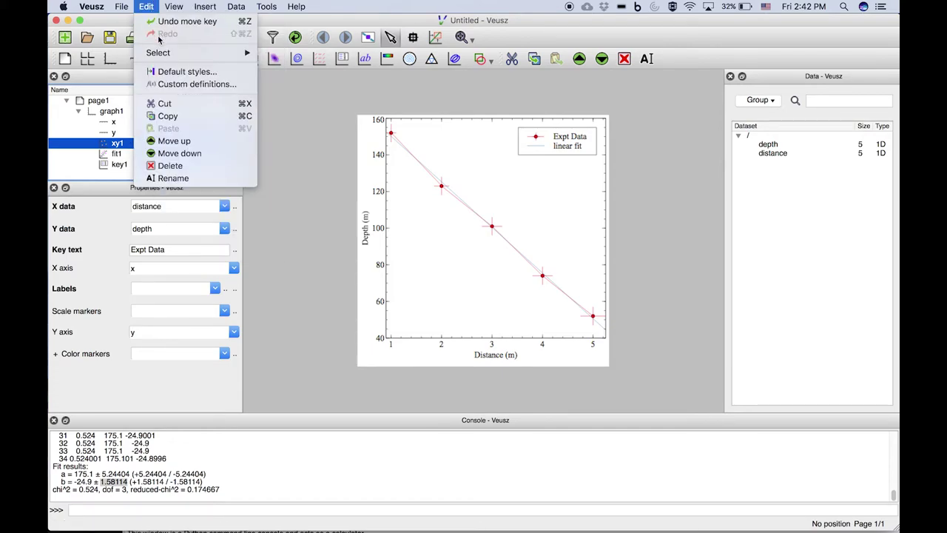
{"action": "left_click", "coordinate": [174, 72]}
{"action": "left_click_drag", "start_coordinate": [415, 106], "coordinate": [657, 87]}
{"action": "left_click", "coordinate": [622, 122]}
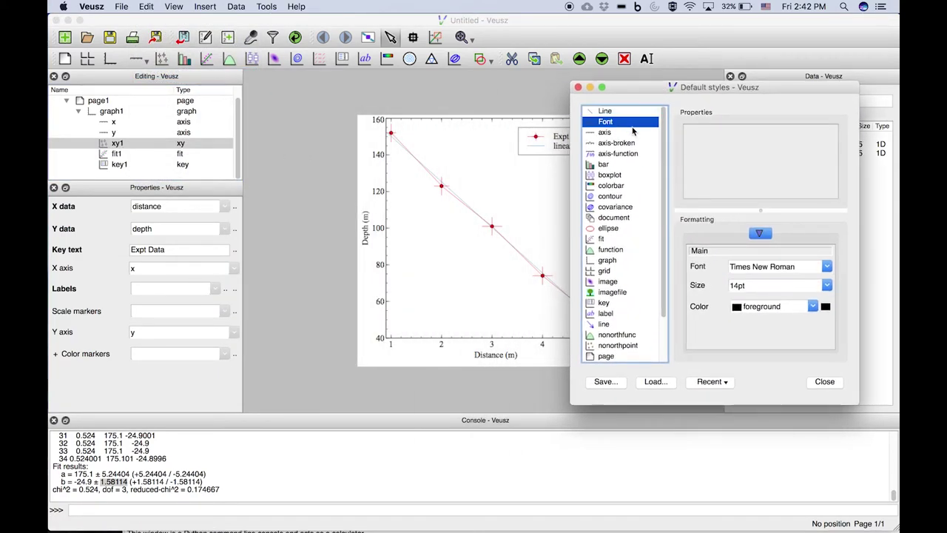
{"action": "left_click", "coordinate": [827, 267]}
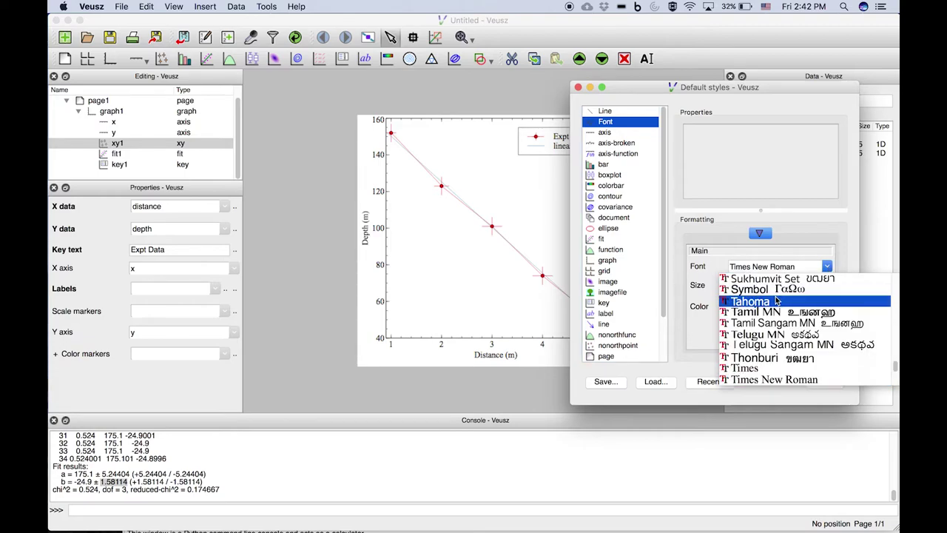
{"action": "scroll", "coordinate": [776, 301], "scroll_direction": "up", "scroll_amount": 15}
{"action": "scroll", "coordinate": [775, 301], "scroll_direction": "up", "scroll_amount": 10}
{"action": "scroll", "coordinate": [777, 301], "scroll_direction": "down", "scroll_amount": 5}
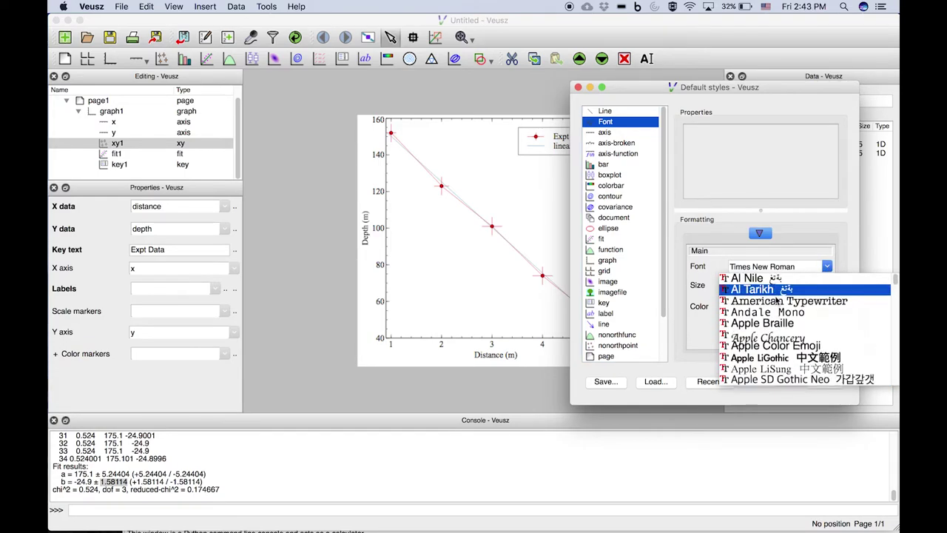
{"action": "scroll", "coordinate": [775, 302], "scroll_direction": "down", "scroll_amount": 2}
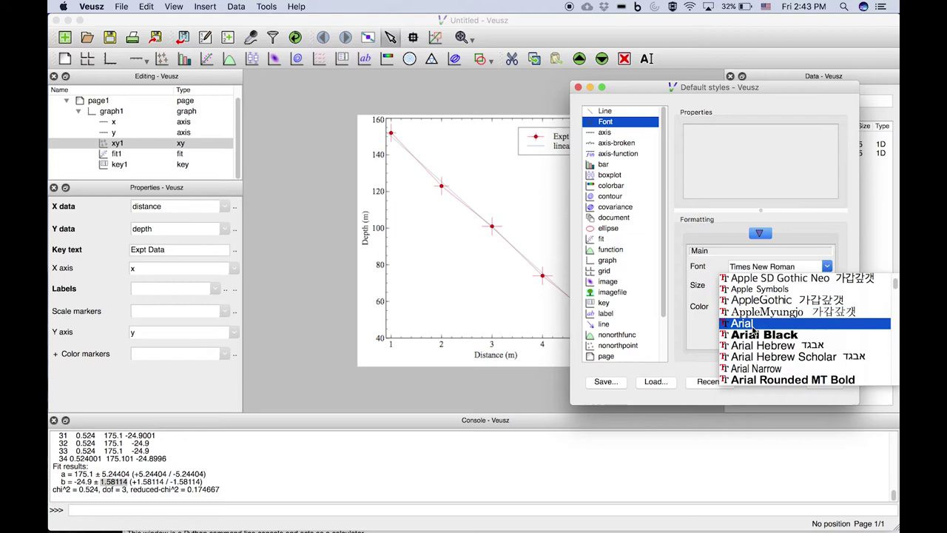
{"action": "left_click", "coordinate": [777, 326]}
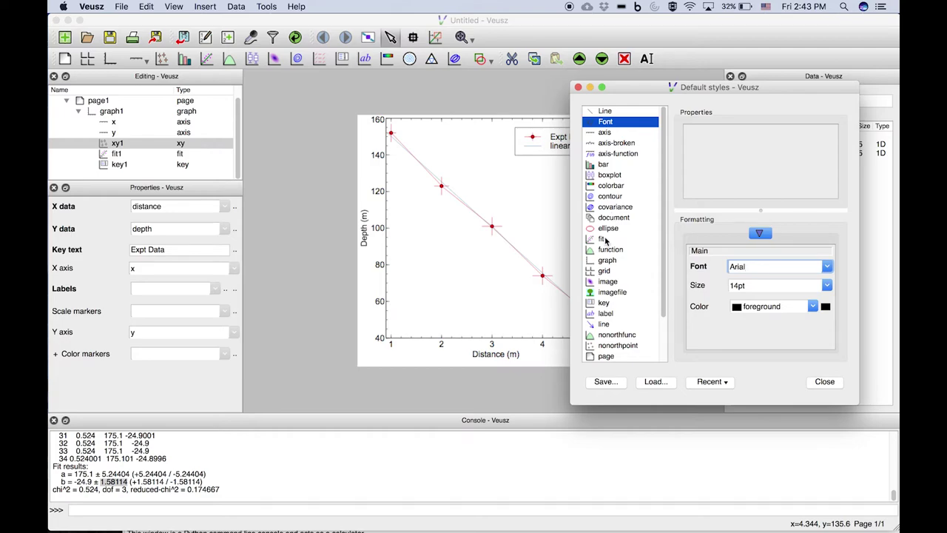
In the default xy style, use barends error bars and hide the plot line
{"action": "scroll", "coordinate": [607, 295], "scroll_direction": "down", "scroll_amount": 3}
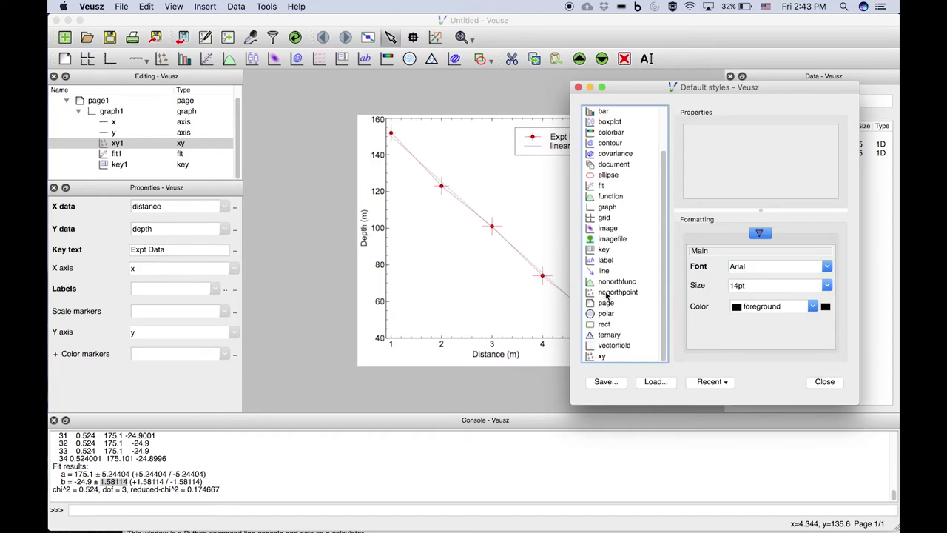
{"action": "left_click", "coordinate": [603, 355]}
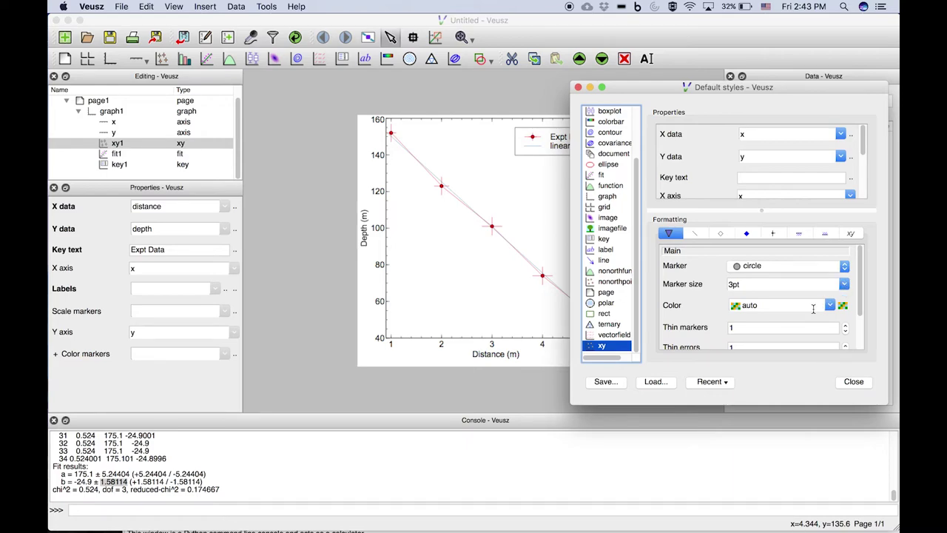
{"action": "scroll", "coordinate": [714, 316], "scroll_direction": "down", "scroll_amount": 3}
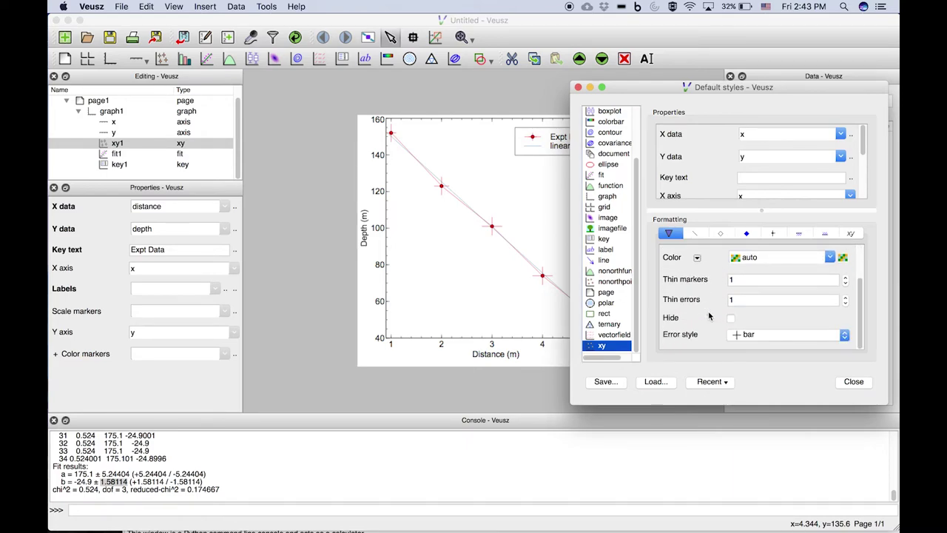
{"action": "left_click", "coordinate": [761, 337]}
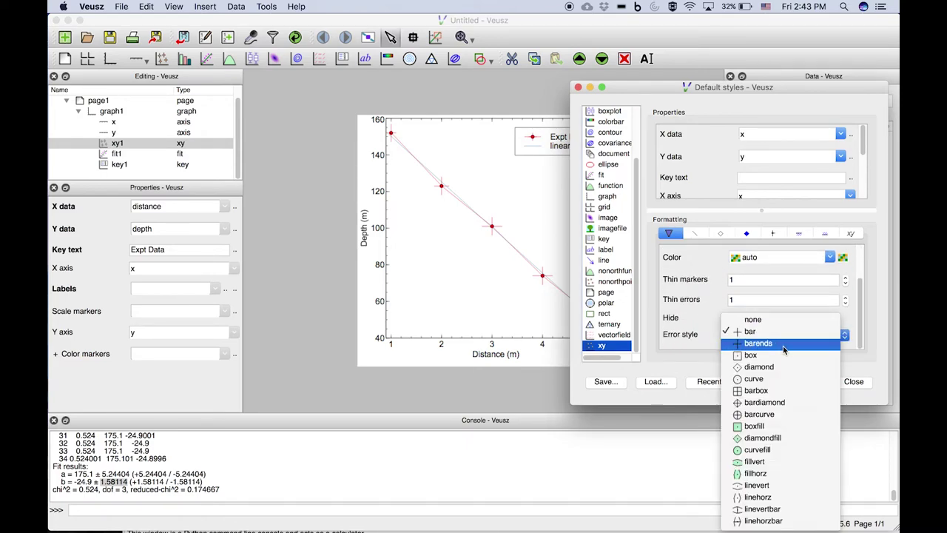
{"action": "left_click", "coordinate": [784, 351]}
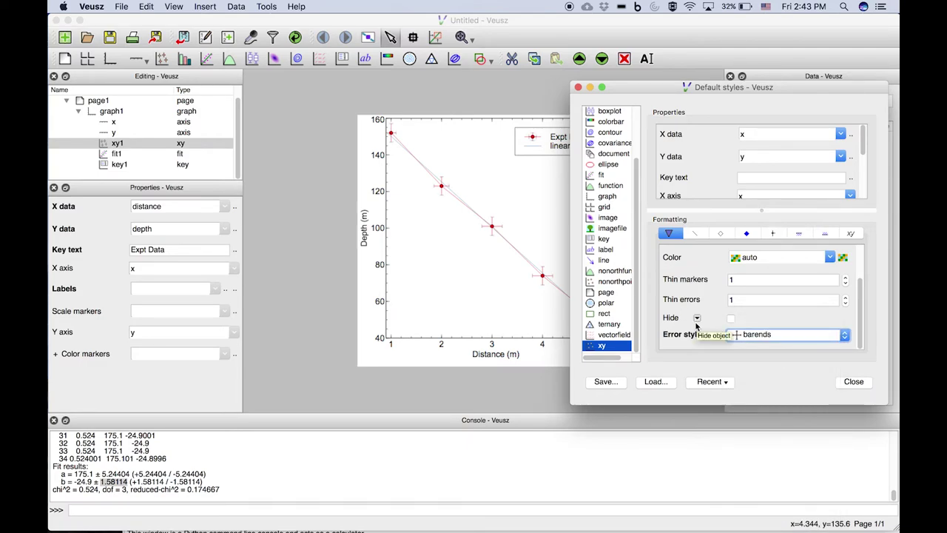
{"action": "left_click", "coordinate": [696, 234]}
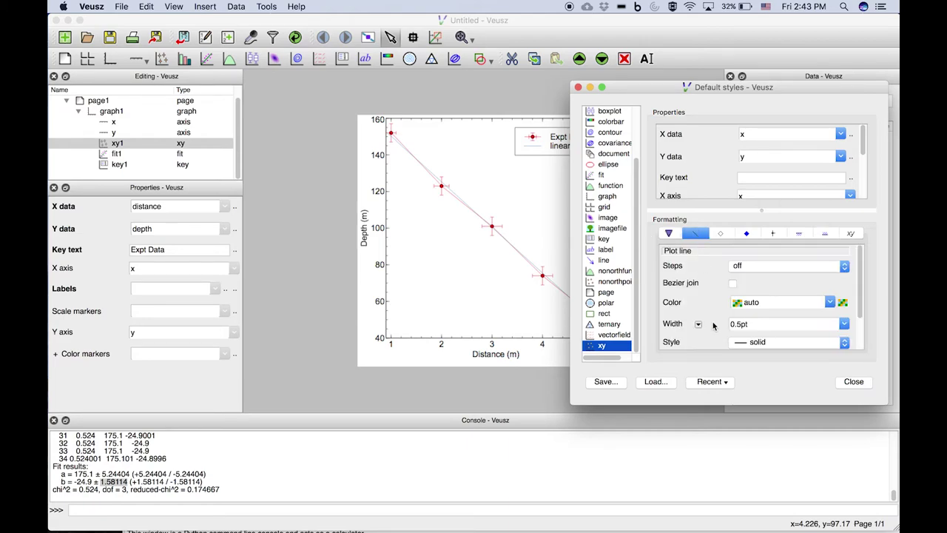
{"action": "scroll", "coordinate": [699, 282], "scroll_direction": "down", "scroll_amount": 3}
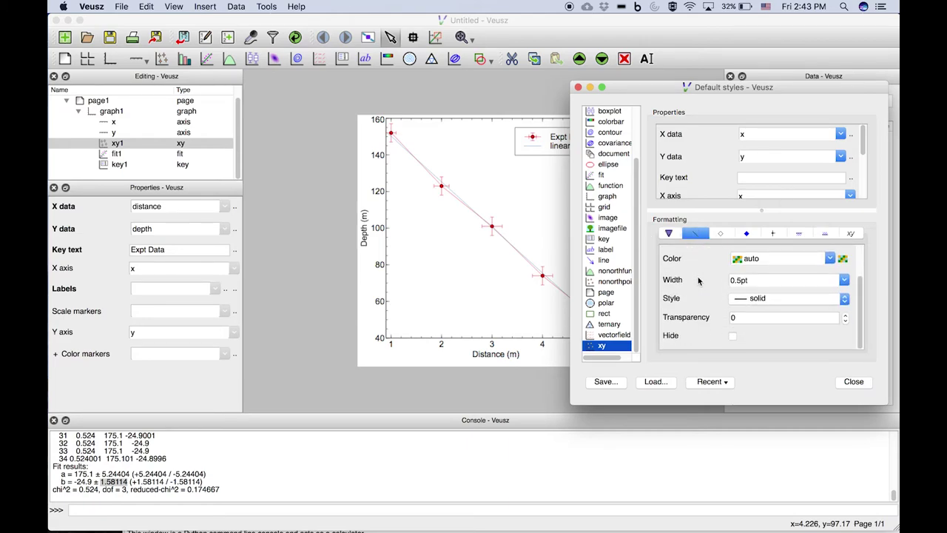
{"action": "left_click", "coordinate": [732, 337]}
Set the default xy error bar line width to 1pt
{"action": "left_click", "coordinate": [722, 234]}
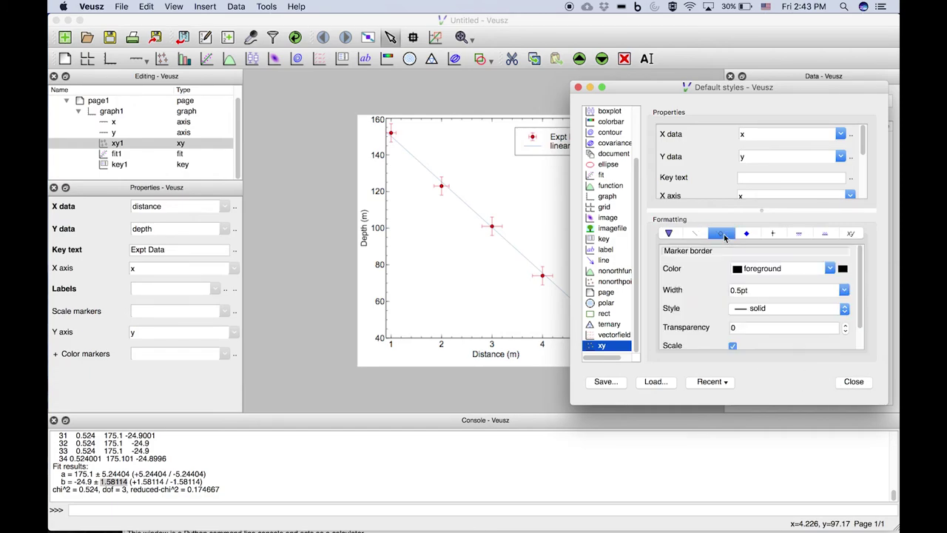
{"action": "left_click", "coordinate": [747, 234]}
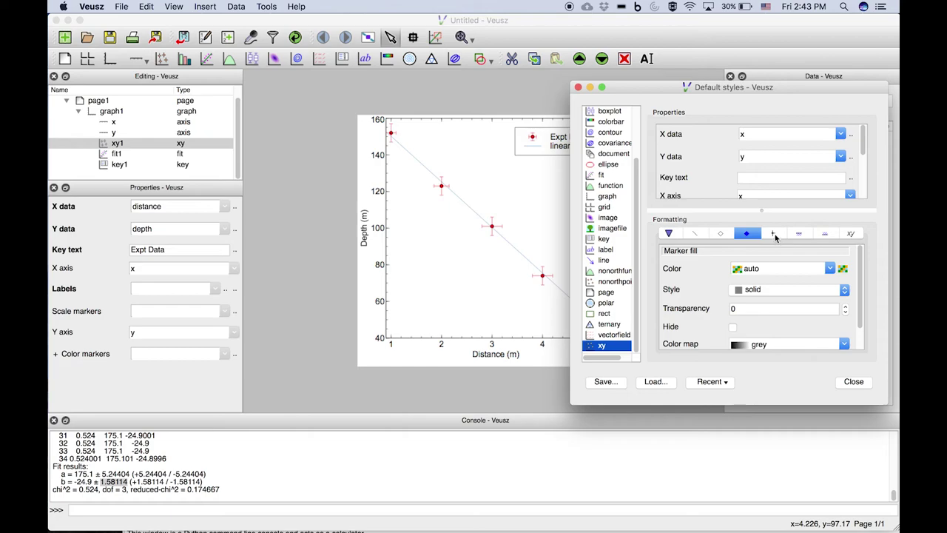
{"action": "left_click", "coordinate": [774, 234]}
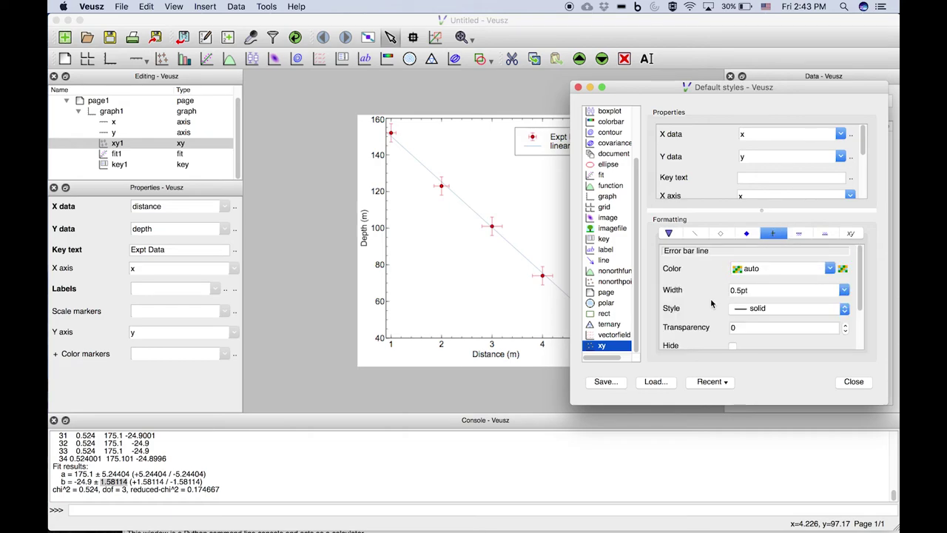
{"action": "left_click", "coordinate": [844, 290]}
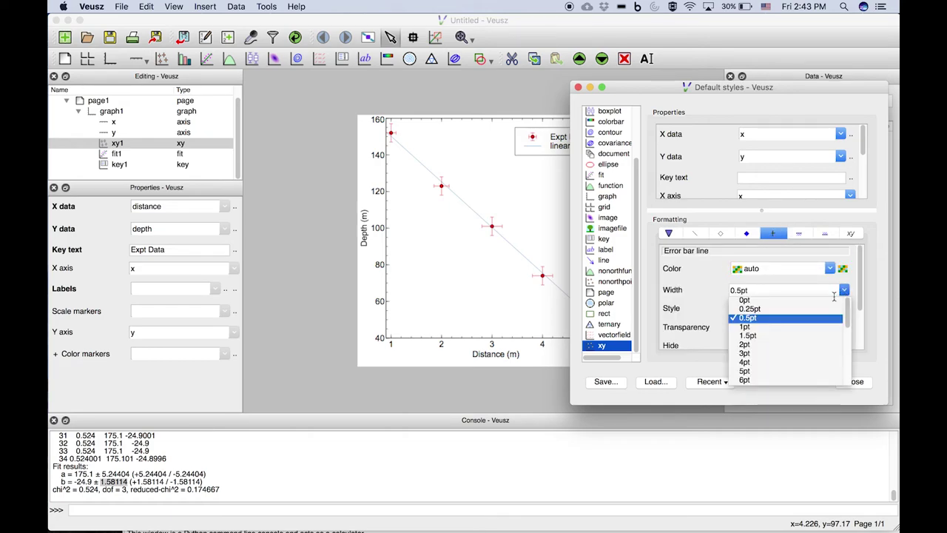
{"action": "left_click", "coordinate": [787, 327]}
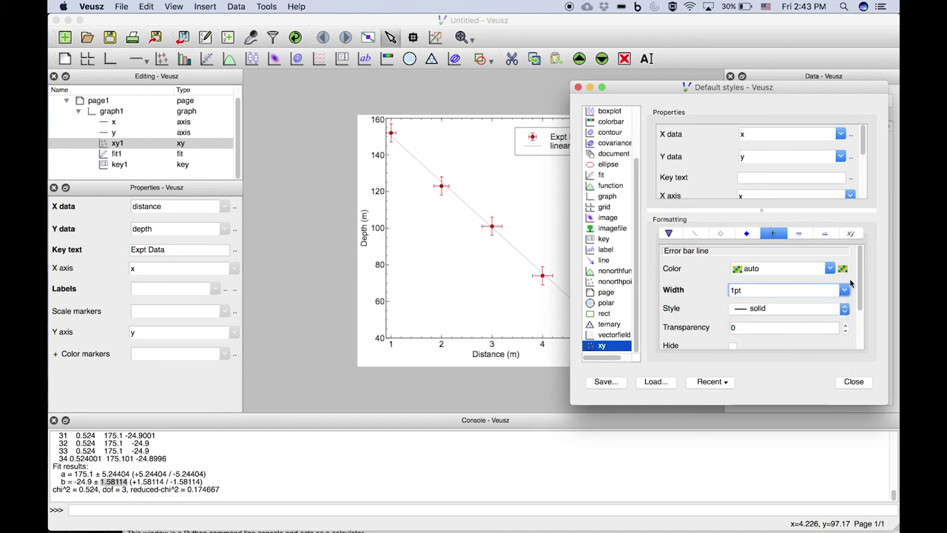
{"action": "left_click", "coordinate": [849, 288]}
{"action": "left_click", "coordinate": [788, 337]}
{"action": "left_click", "coordinate": [844, 290]}
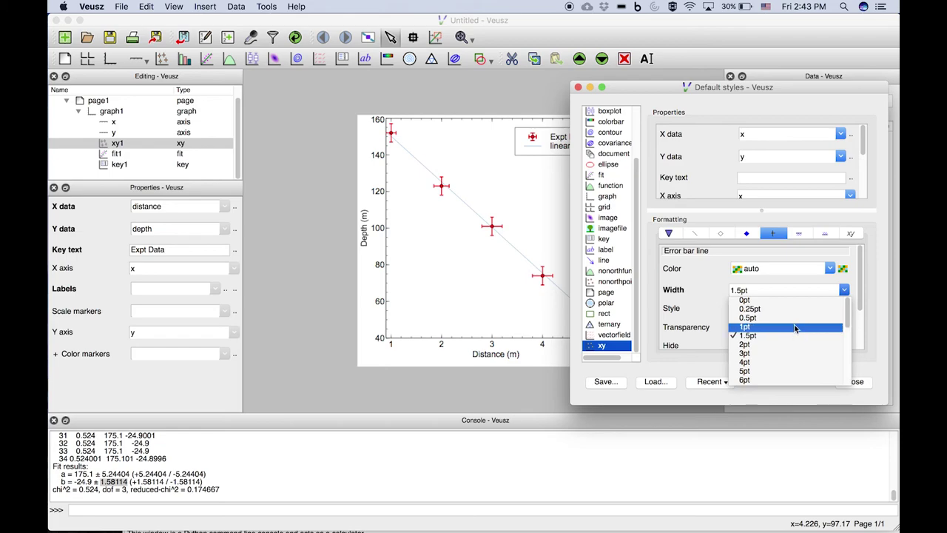
{"action": "left_click", "coordinate": [740, 326]}
{"action": "left_click", "coordinate": [698, 290]}
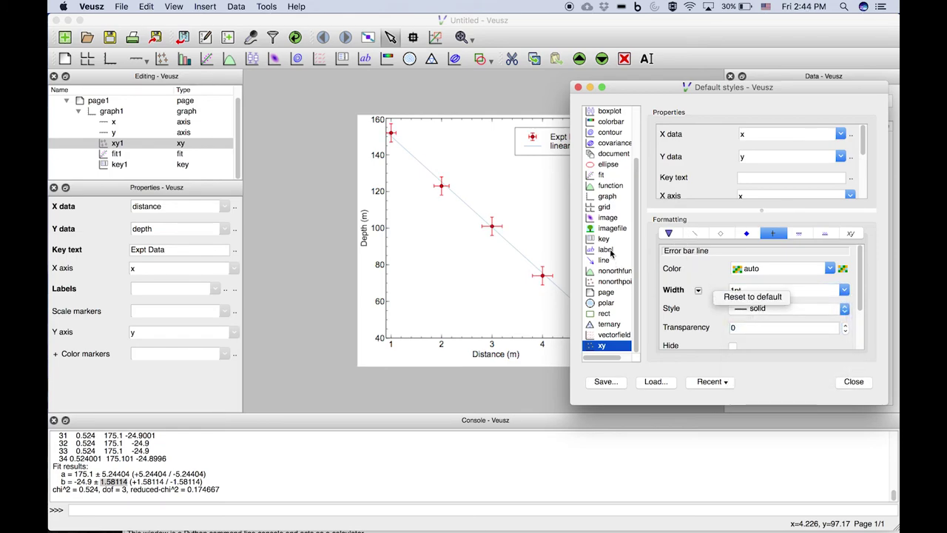
{"action": "left_click", "coordinate": [605, 178]}
Make the default fit line solid and 1pt wide
{"action": "left_click", "coordinate": [603, 176]}
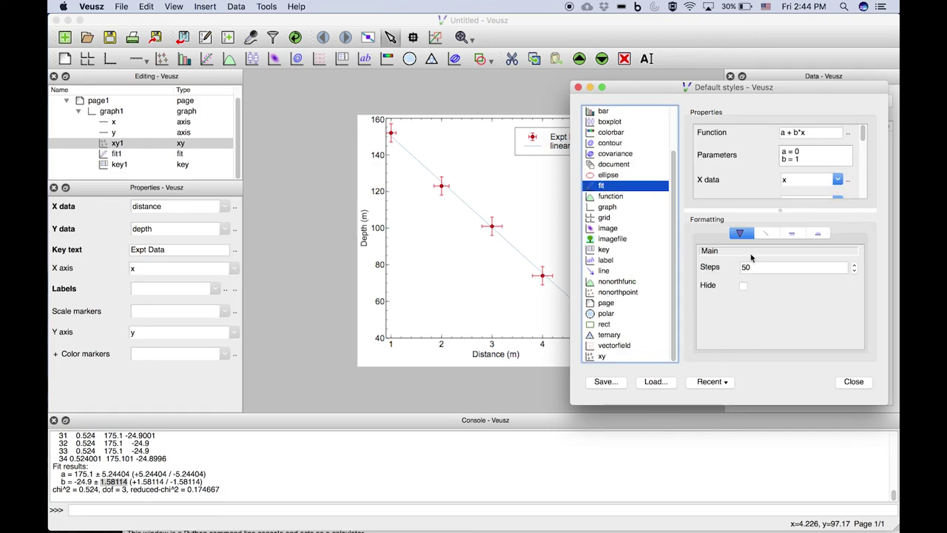
{"action": "left_click", "coordinate": [766, 233]}
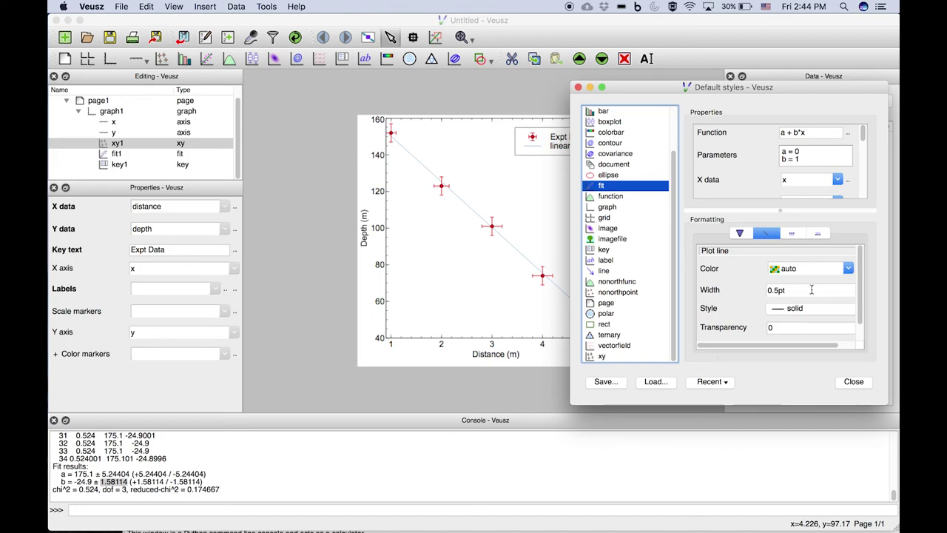
{"action": "left_click", "coordinate": [812, 290]}
{"action": "scroll", "coordinate": [778, 308], "scroll_direction": "down", "scroll_amount": 4}
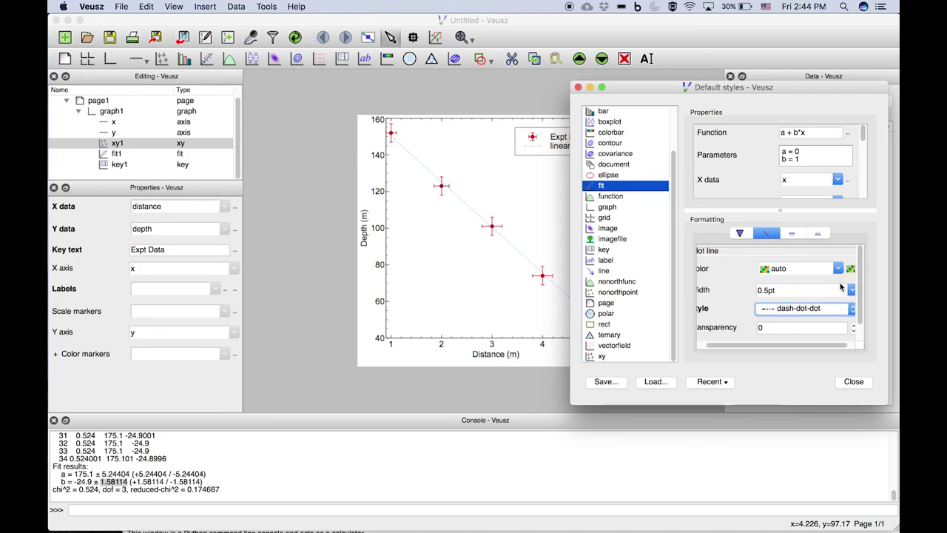
{"action": "left_click", "coordinate": [851, 291]}
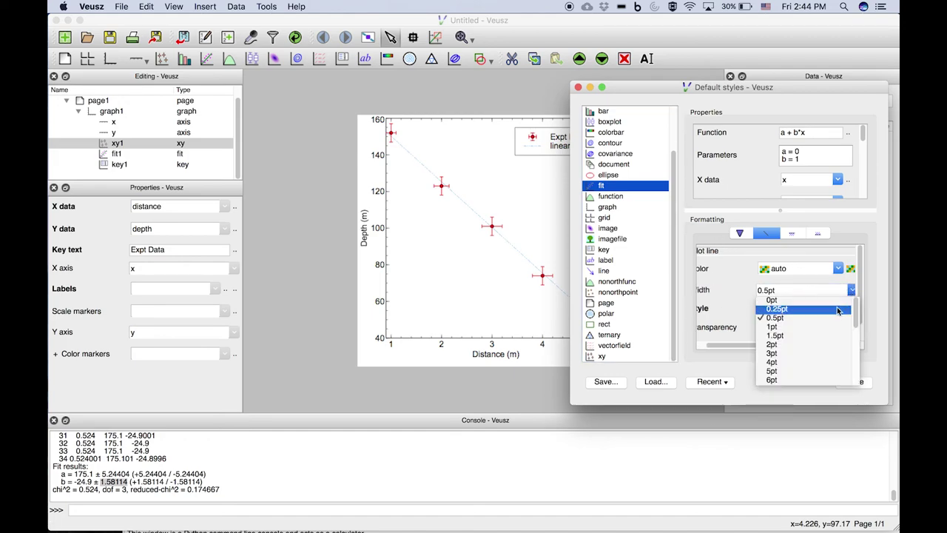
{"action": "left_click", "coordinate": [829, 328]}
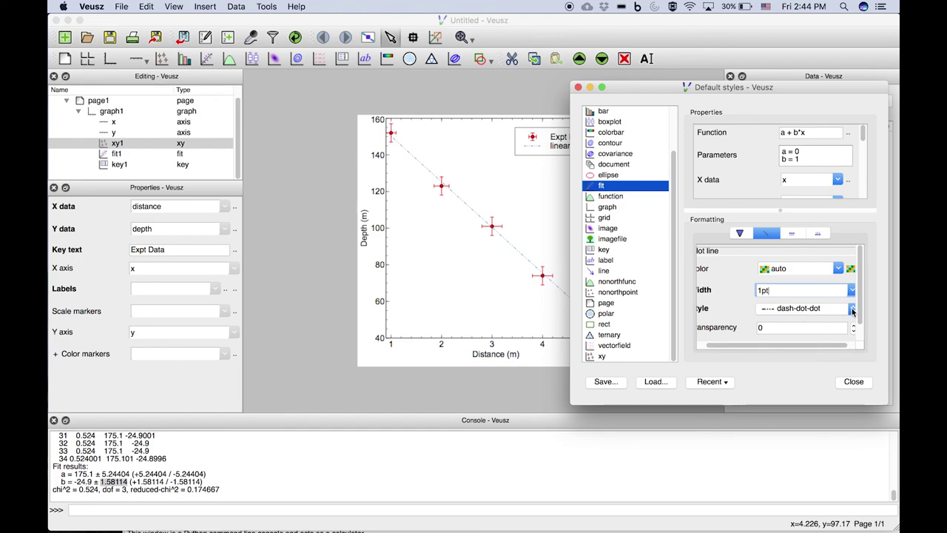
{"action": "left_click", "coordinate": [851, 309]}
{"action": "left_click", "coordinate": [837, 273]}
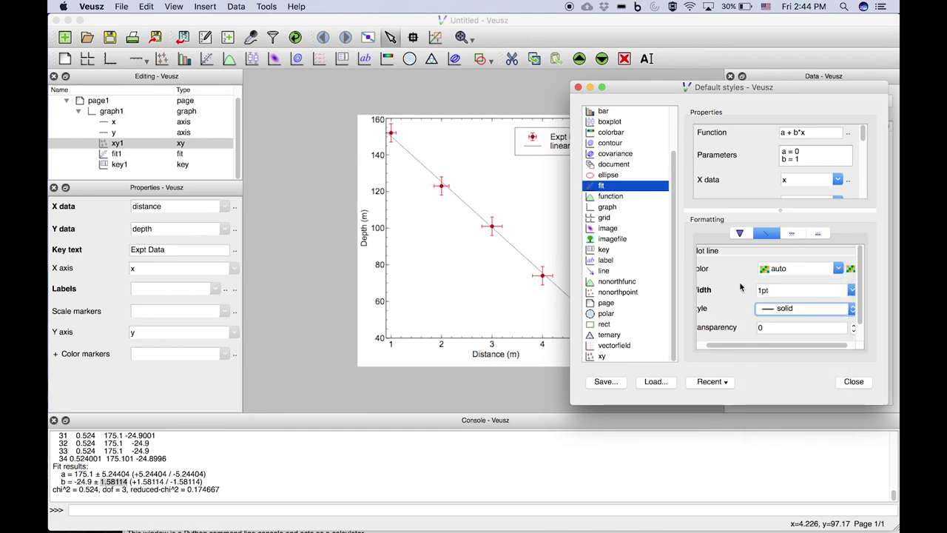
{"action": "left_click", "coordinate": [853, 382]}
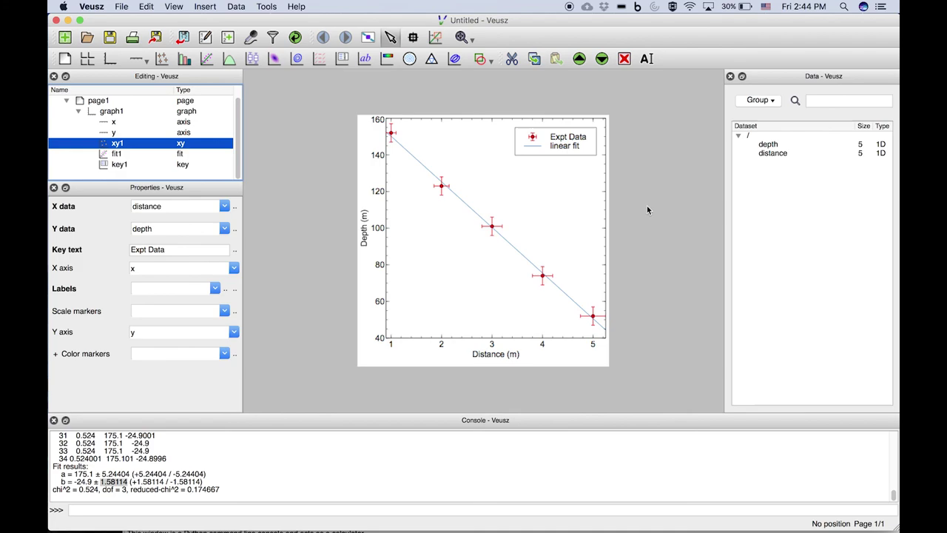